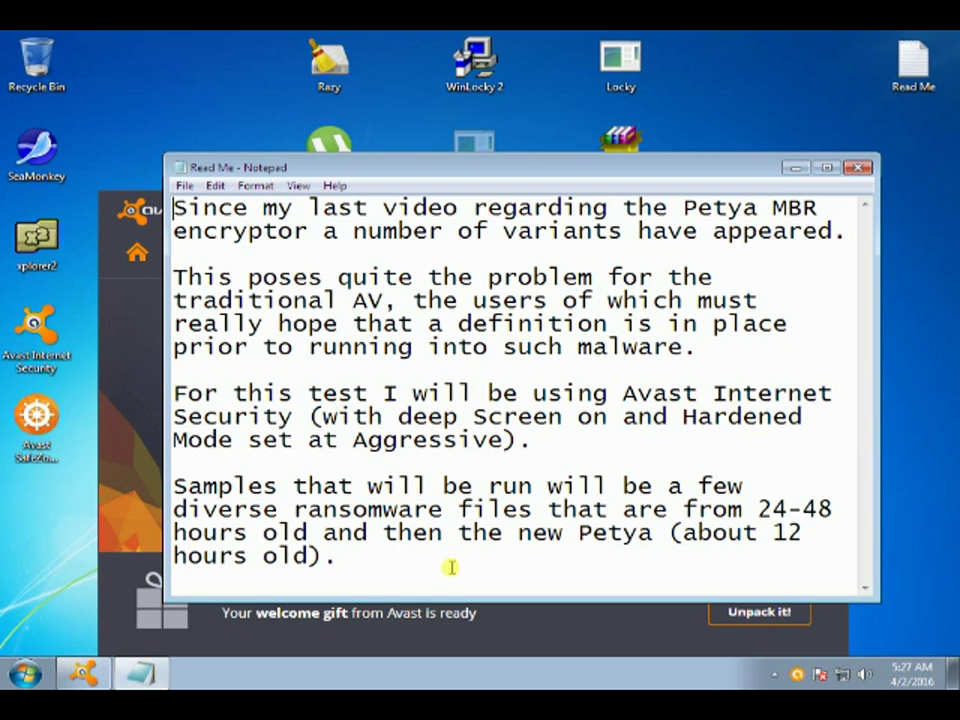
Close the Read Me note, review Avast's general protection settings, and close Avast without changing anything
click(857, 167)
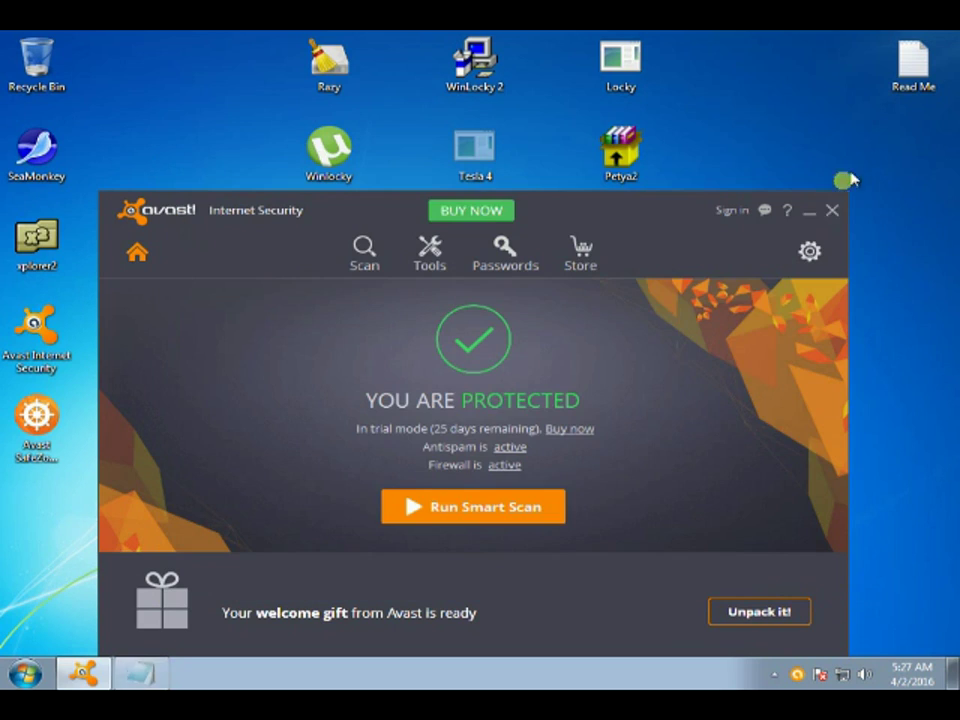
click(809, 252)
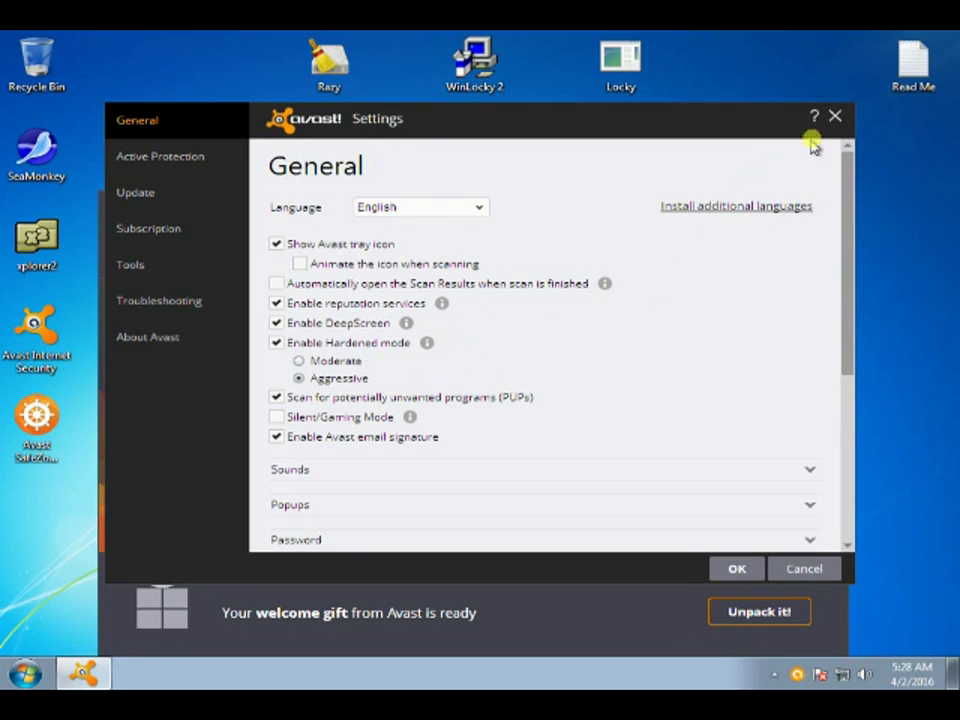
click(833, 117)
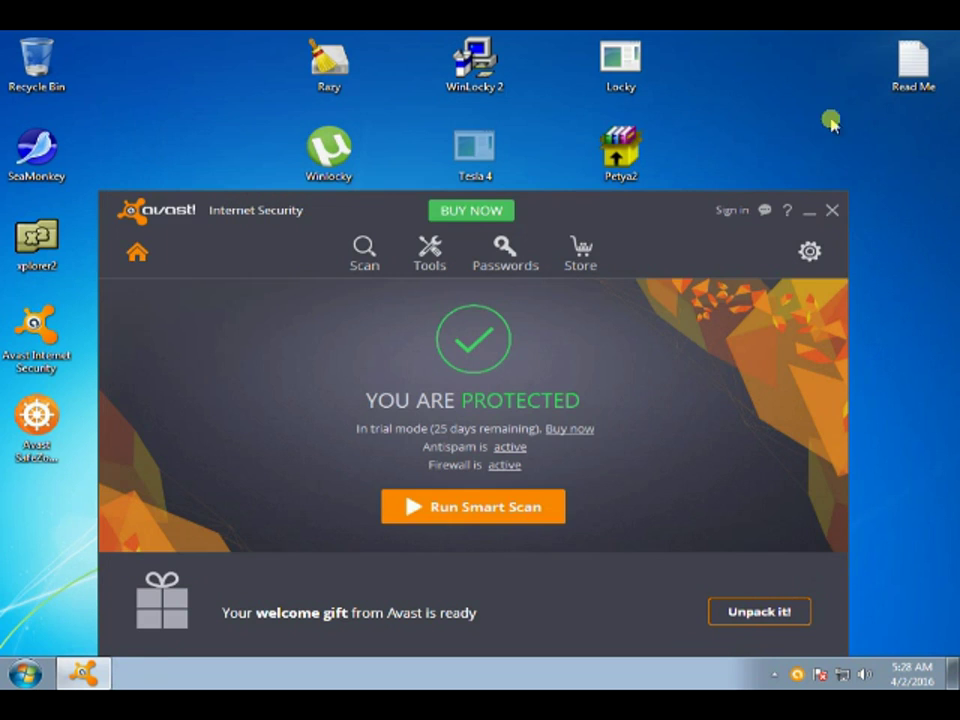
click(830, 209)
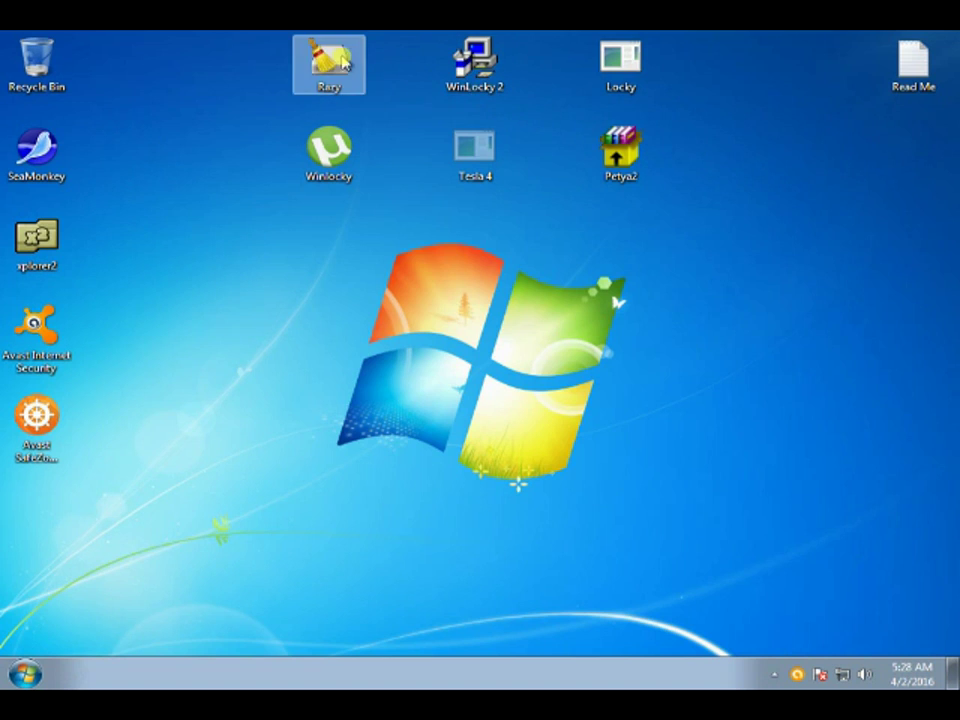
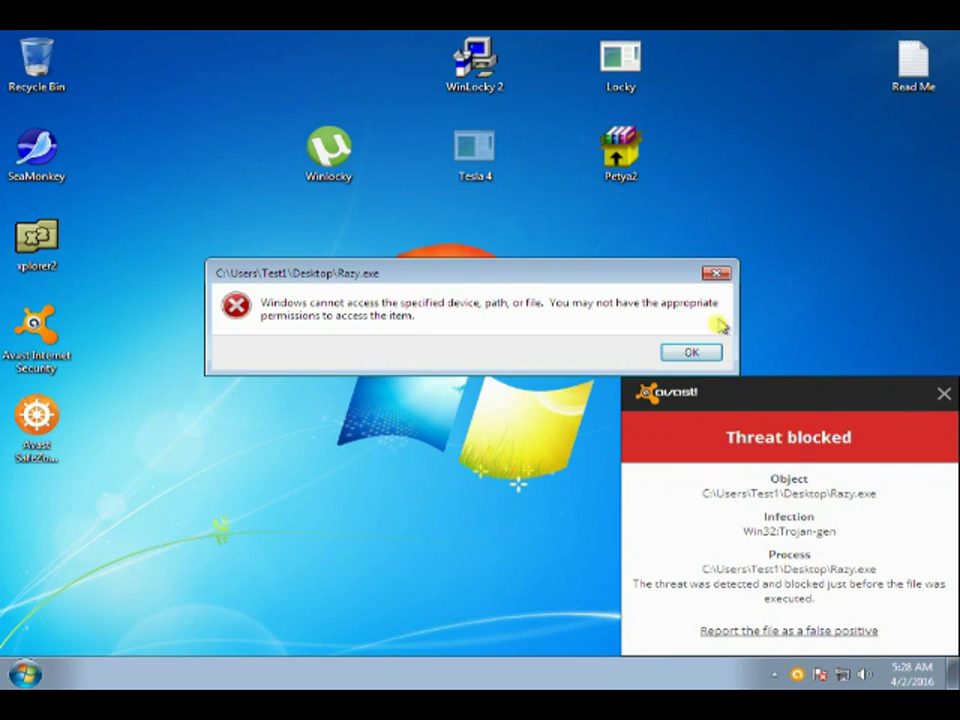
Dismiss the access error and threat alert for Razy.exe and decline the boot-time scan
click(692, 353)
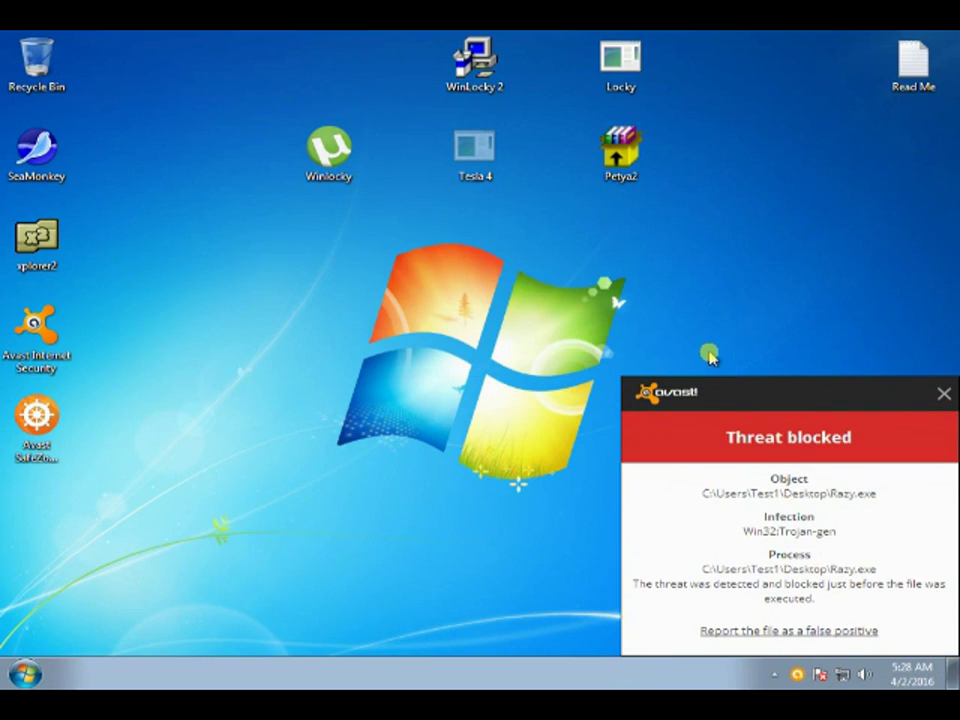
click(942, 398)
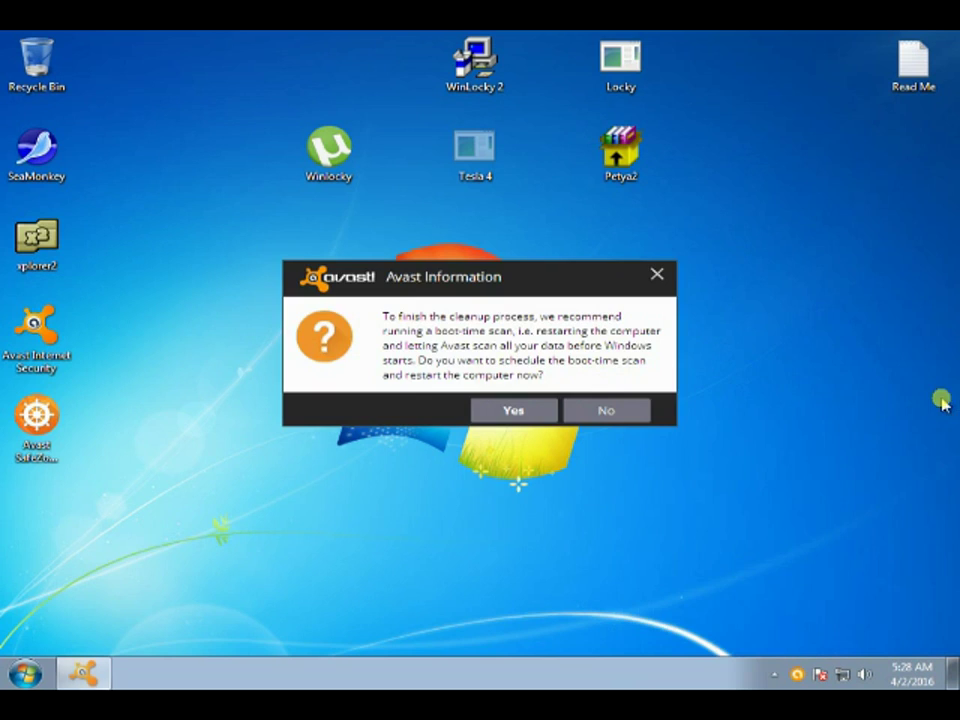
click(600, 411)
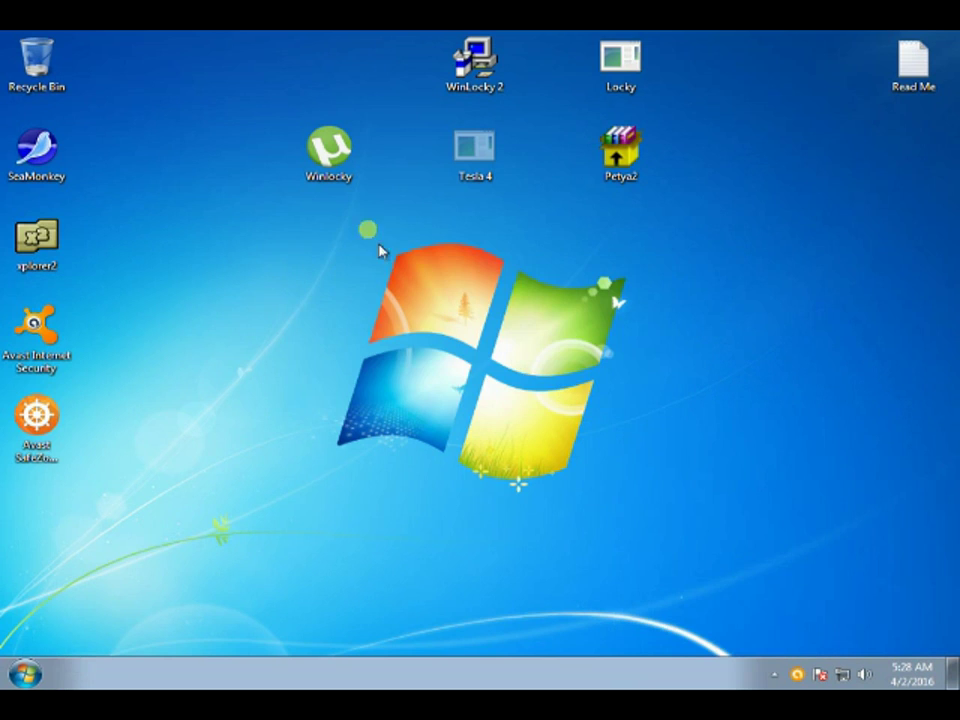
Run the Winlocky sample, dismiss its access error and threat alert, and decline the boot-time scan
double_click(330, 160)
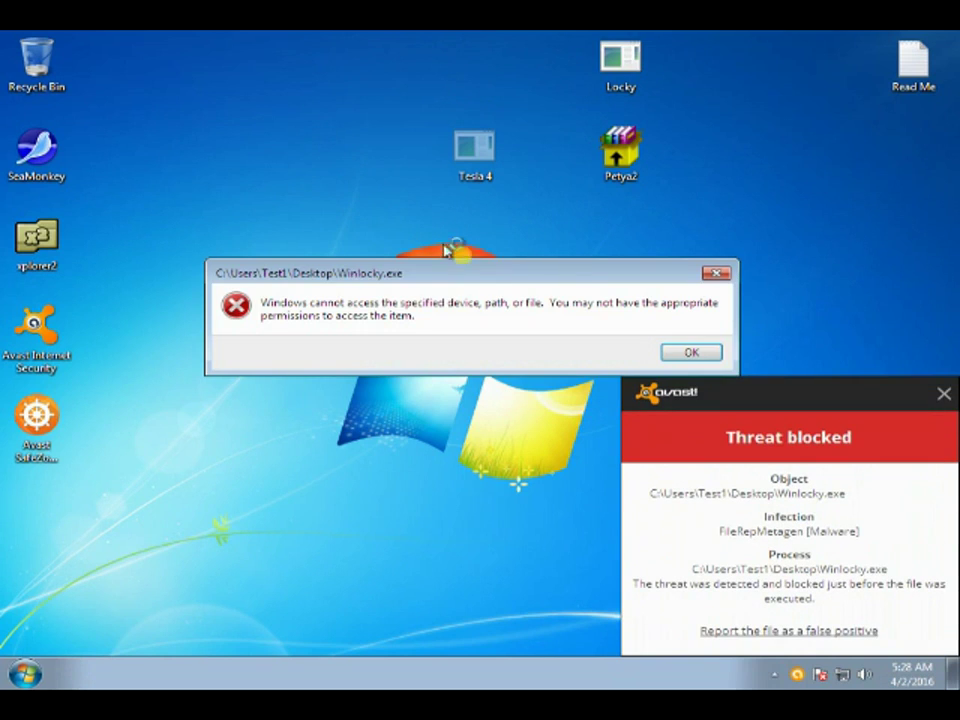
click(686, 356)
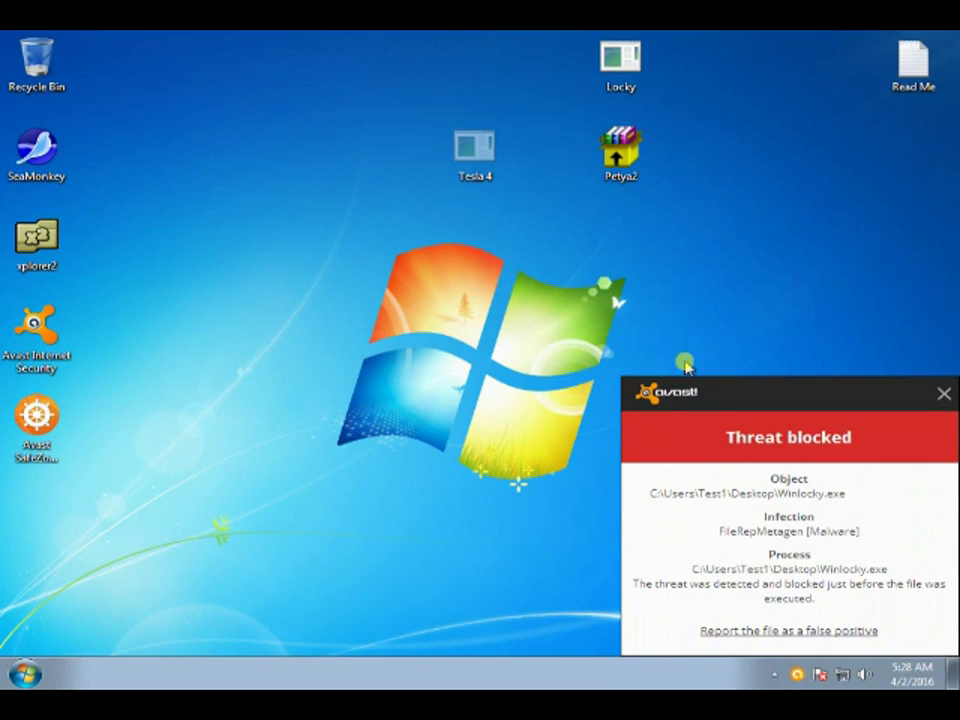
click(944, 395)
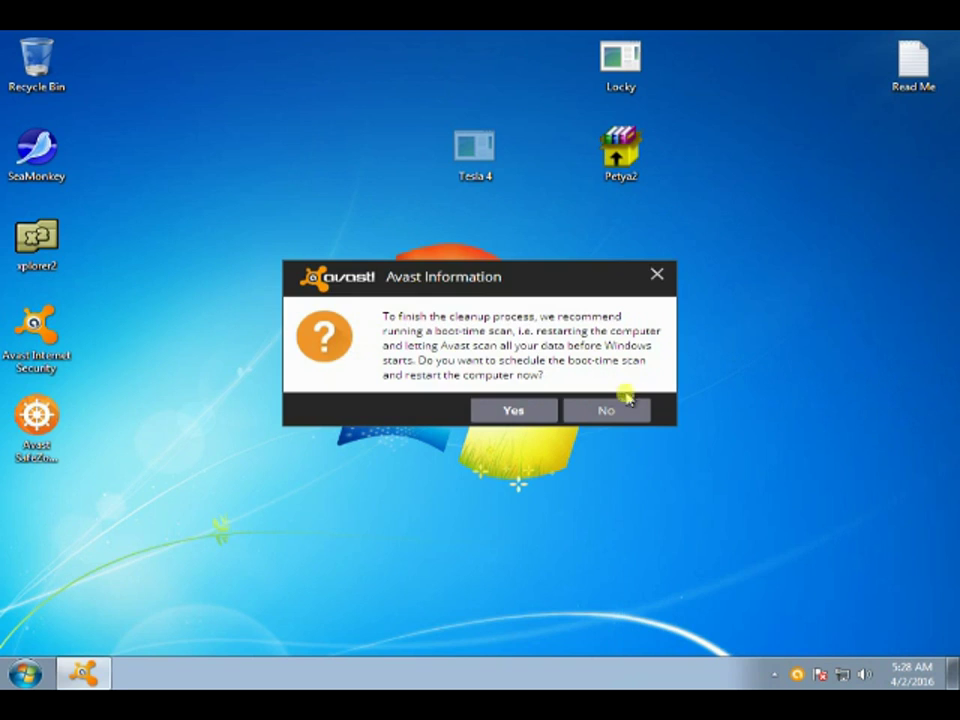
click(628, 400)
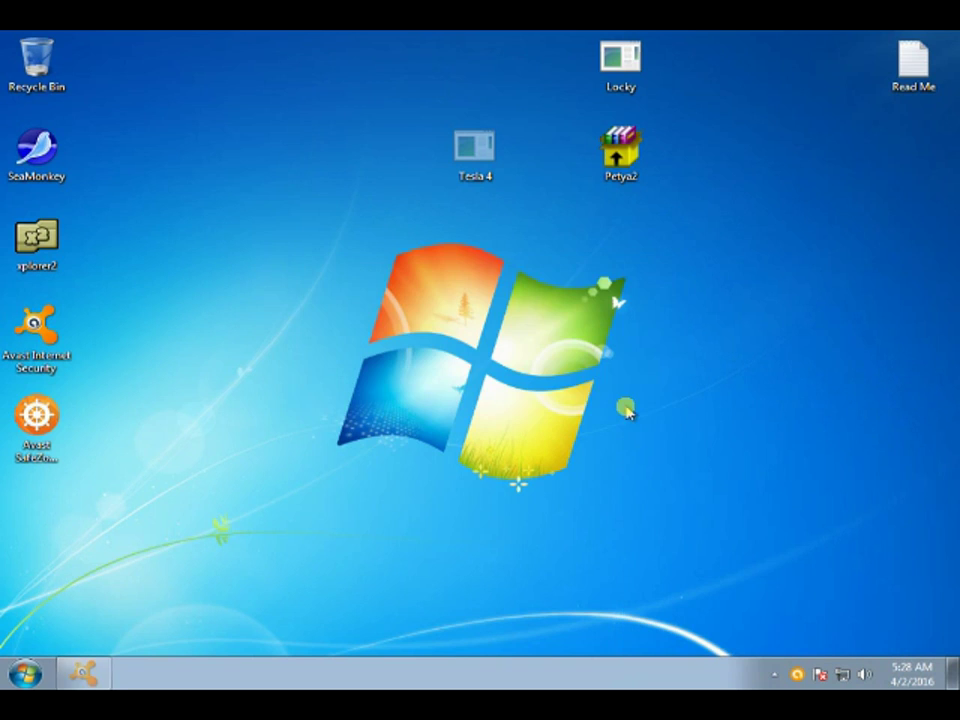
Run the Tesla 4 sample, dismiss its access error and threat alert, and decline the boot-time scan
double_click(463, 167)
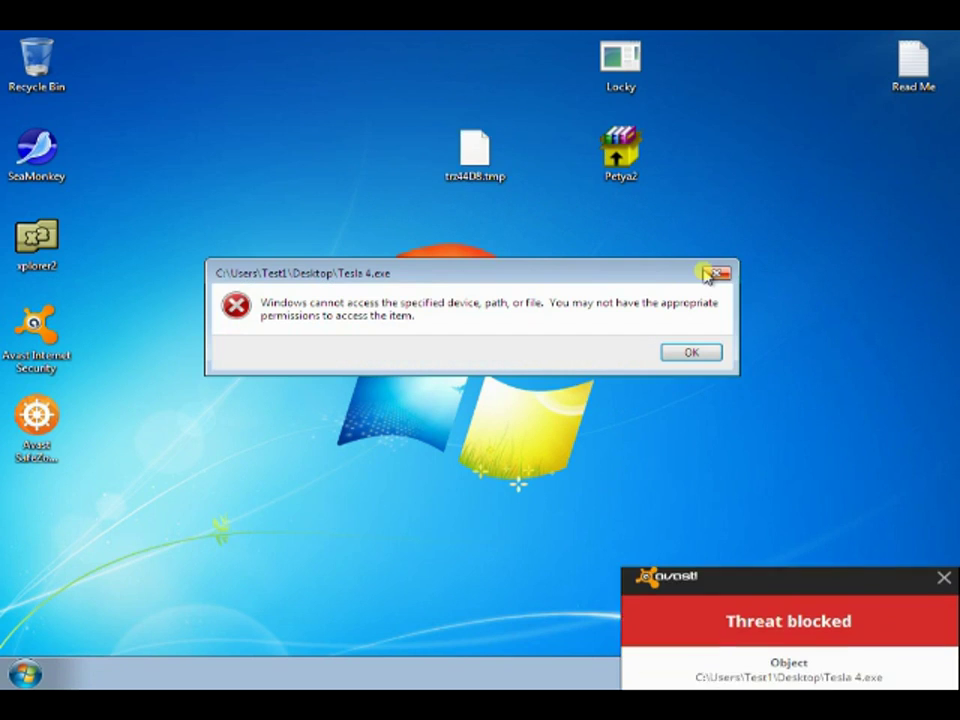
click(693, 353)
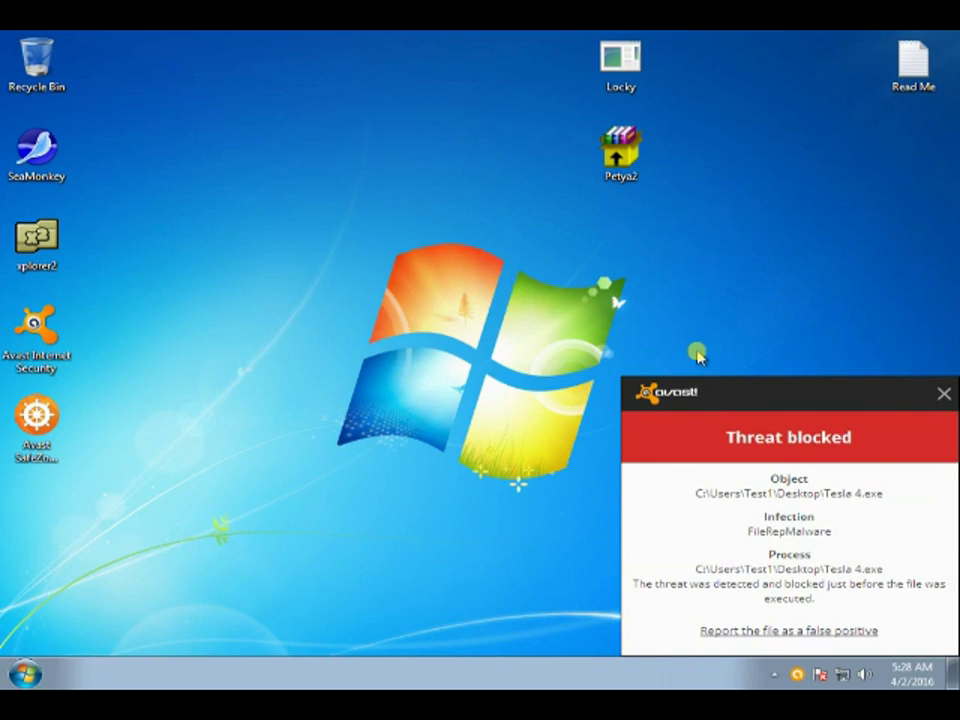
click(945, 394)
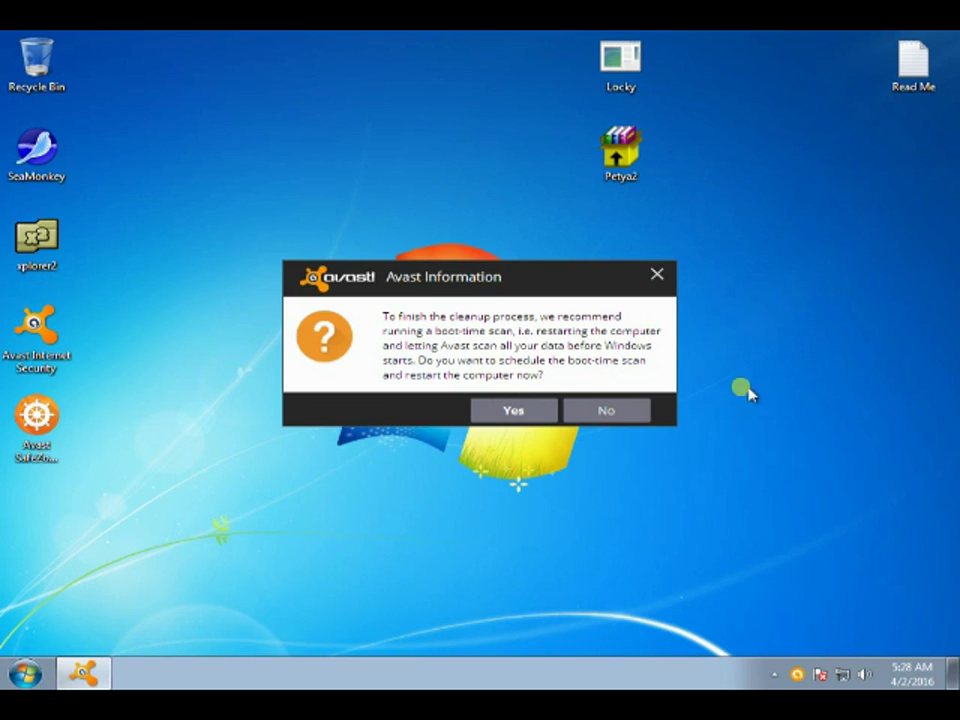
click(641, 407)
Run the Locky sample, dismiss its access error and threat alert, and decline the boot-time scan
double_click(630, 70)
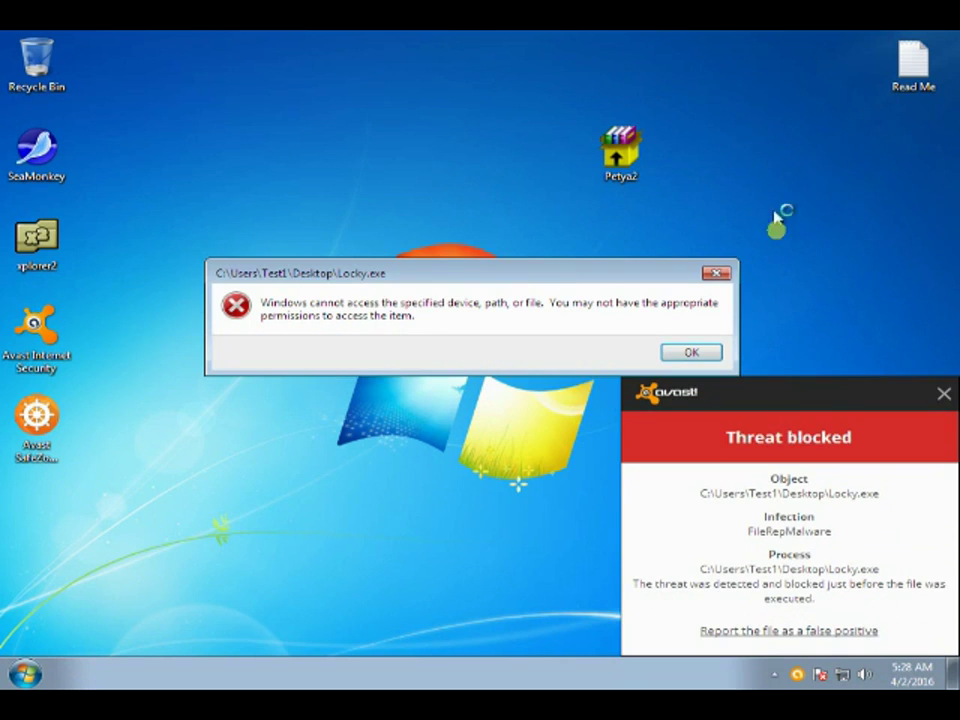
click(693, 352)
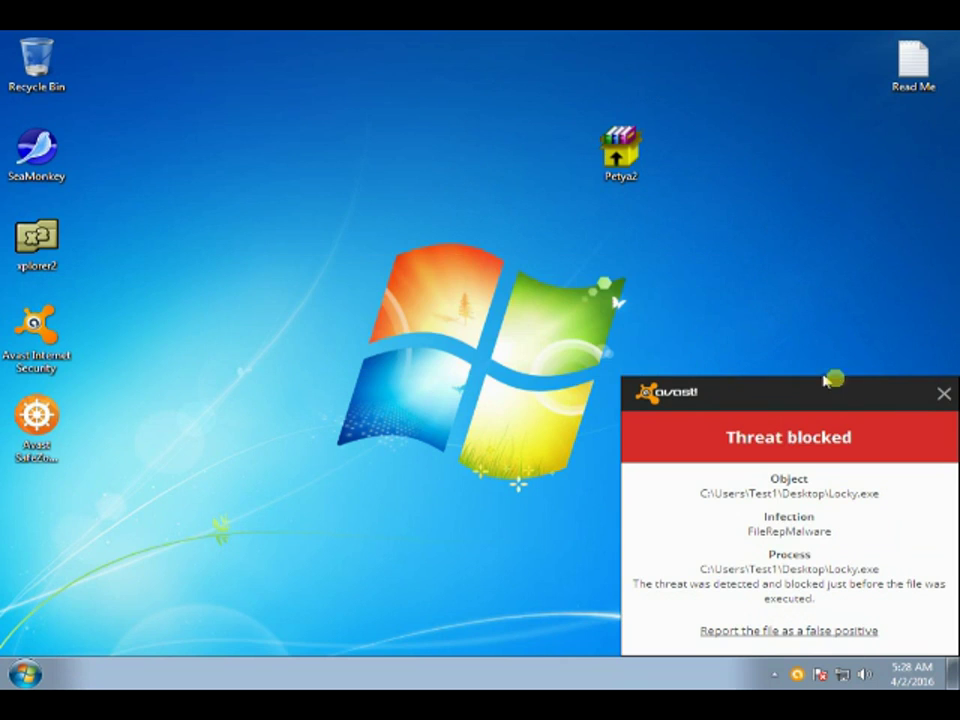
click(943, 394)
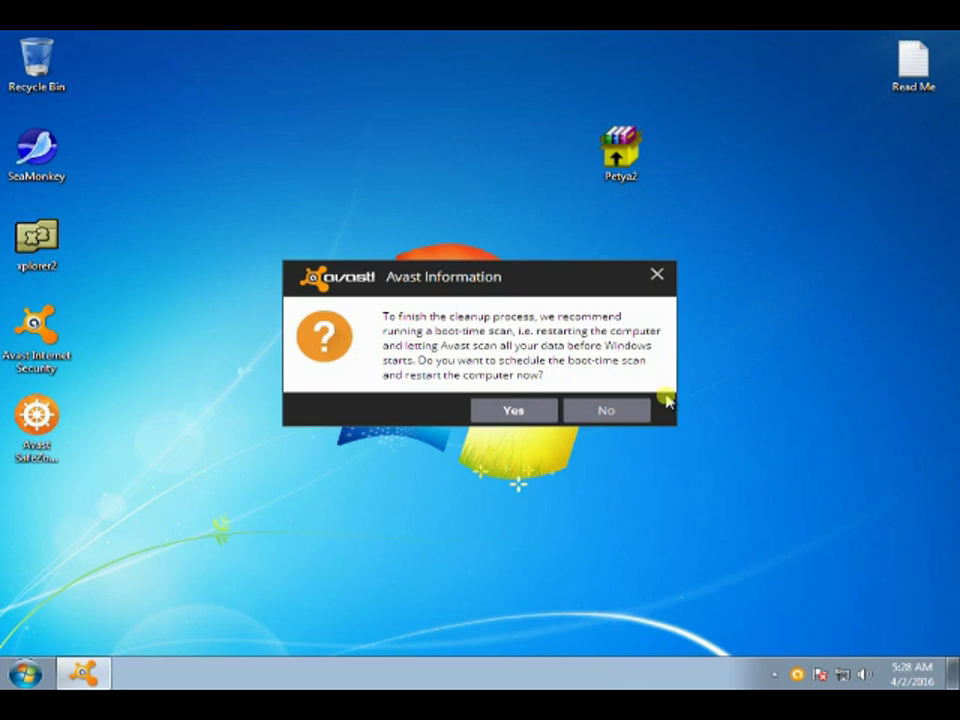
click(637, 409)
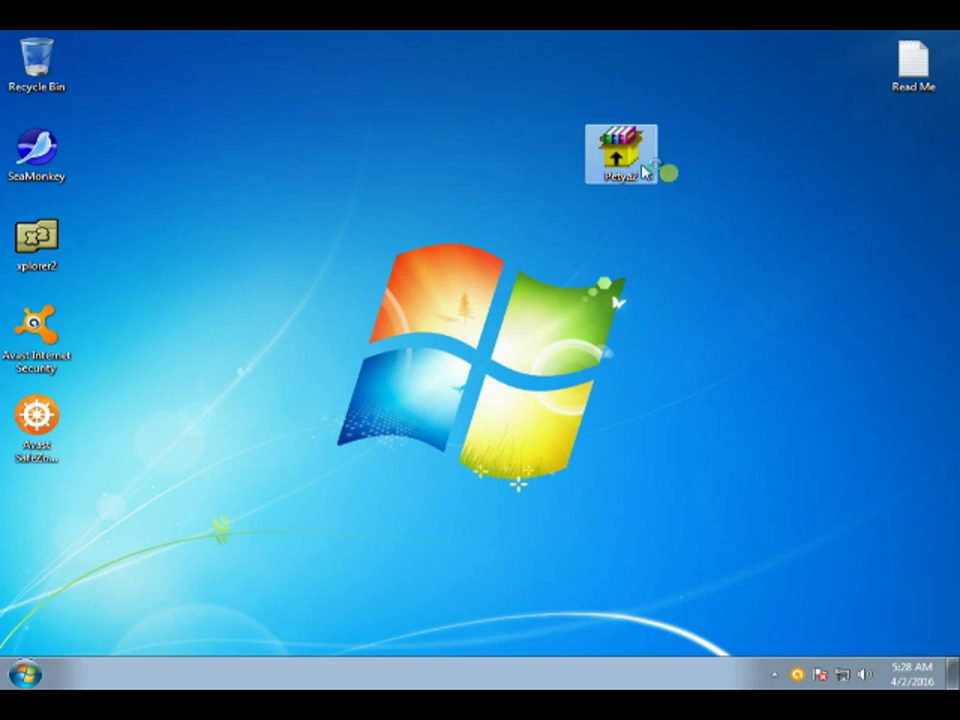
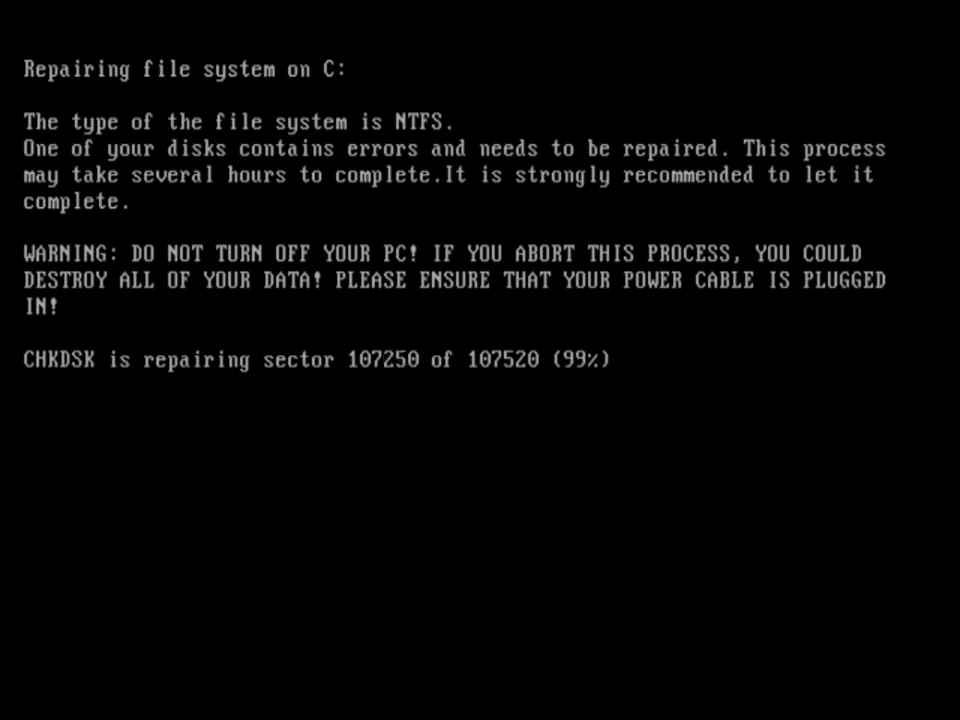
Continue past the boot screen produced by the Petya2 sample
key(Return)
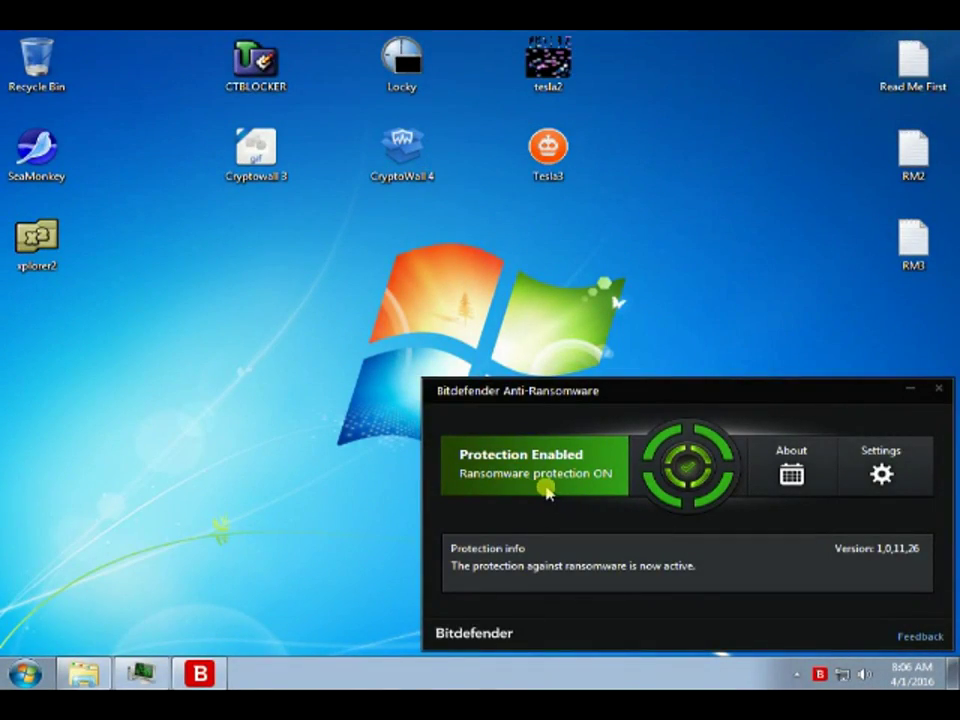
Read the Read Me First and RM2 notes from the desktop, closing each one after reading
double_click(912, 62)
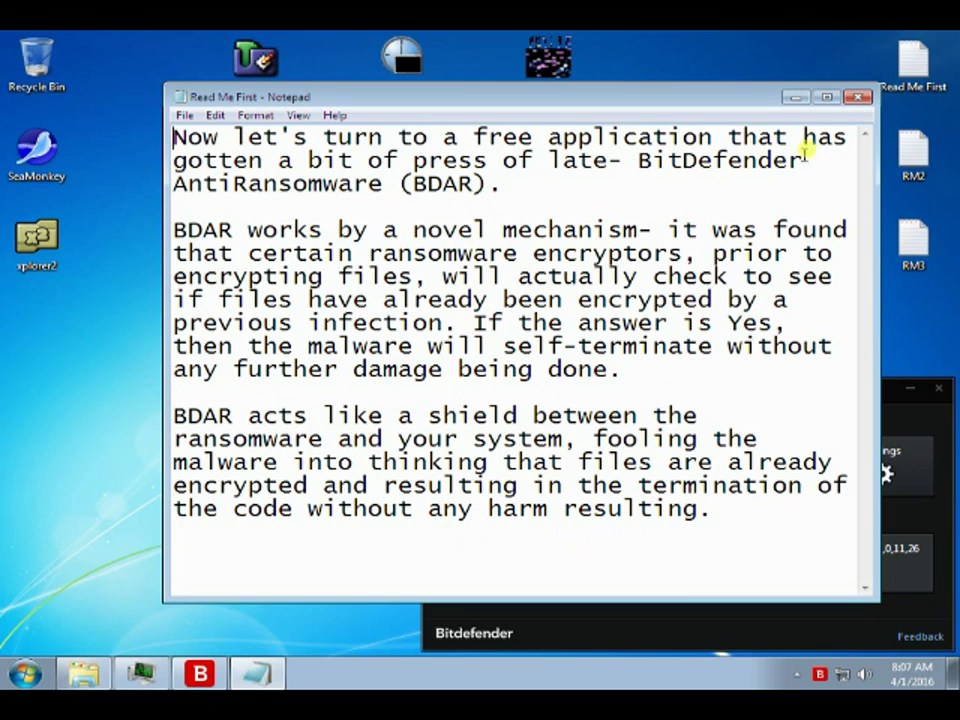
click(857, 97)
double_click(913, 152)
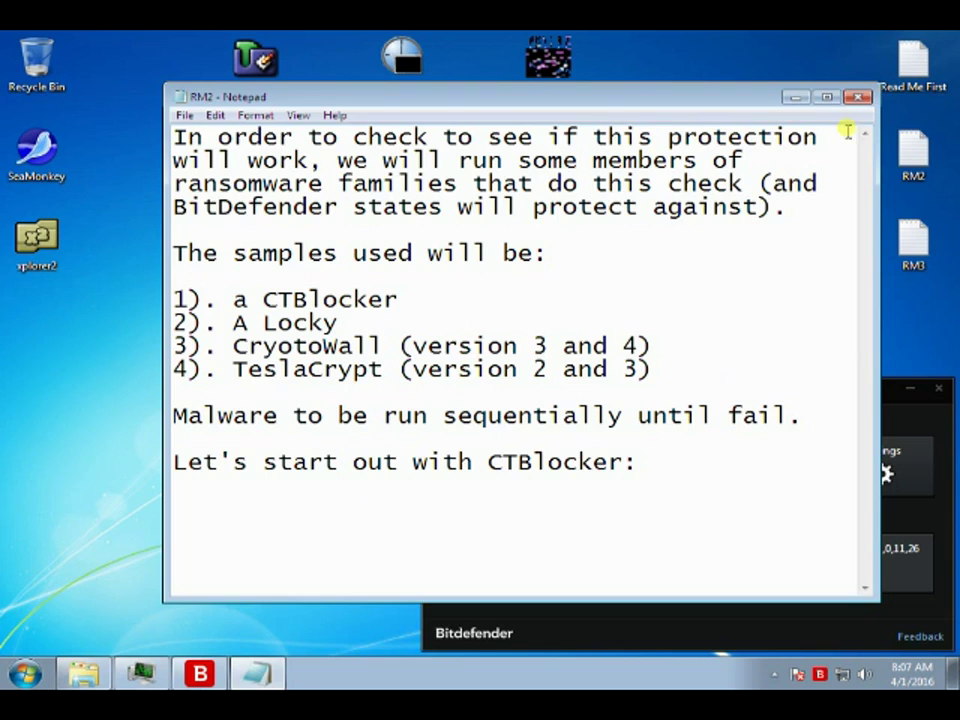
click(857, 97)
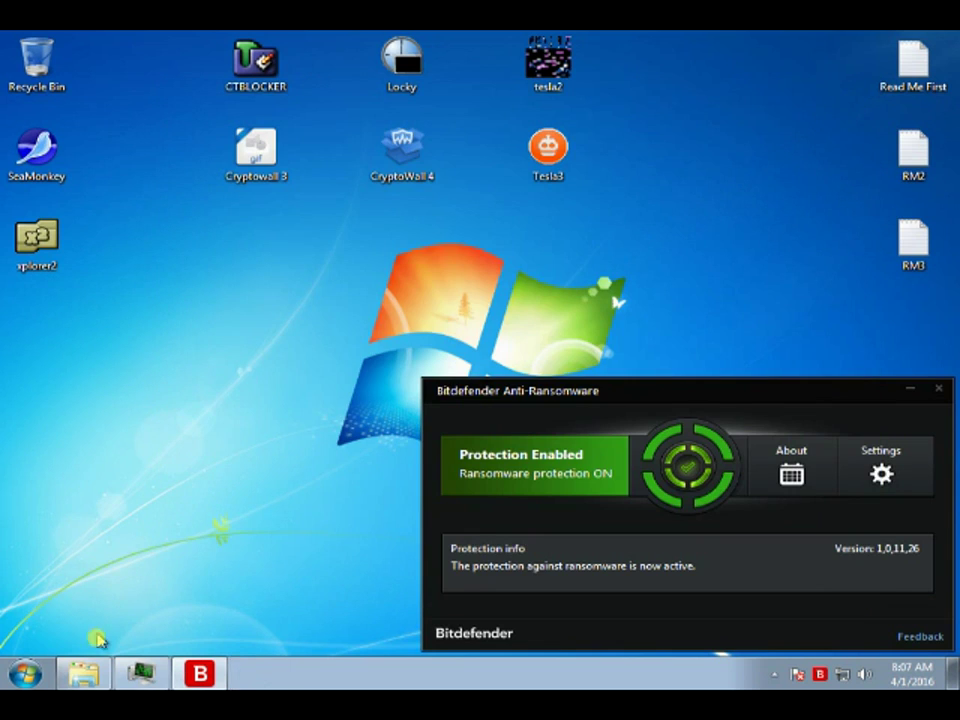
Bring up the Pictures library and Task Manager's process list, and switch the library window to Documents
click(85, 677)
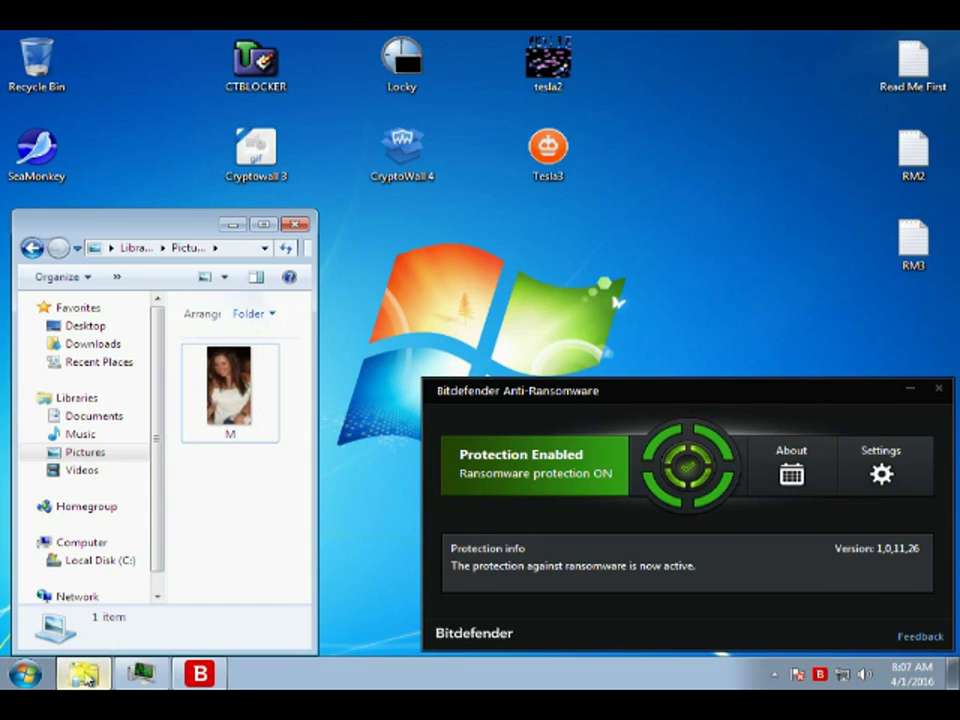
click(140, 673)
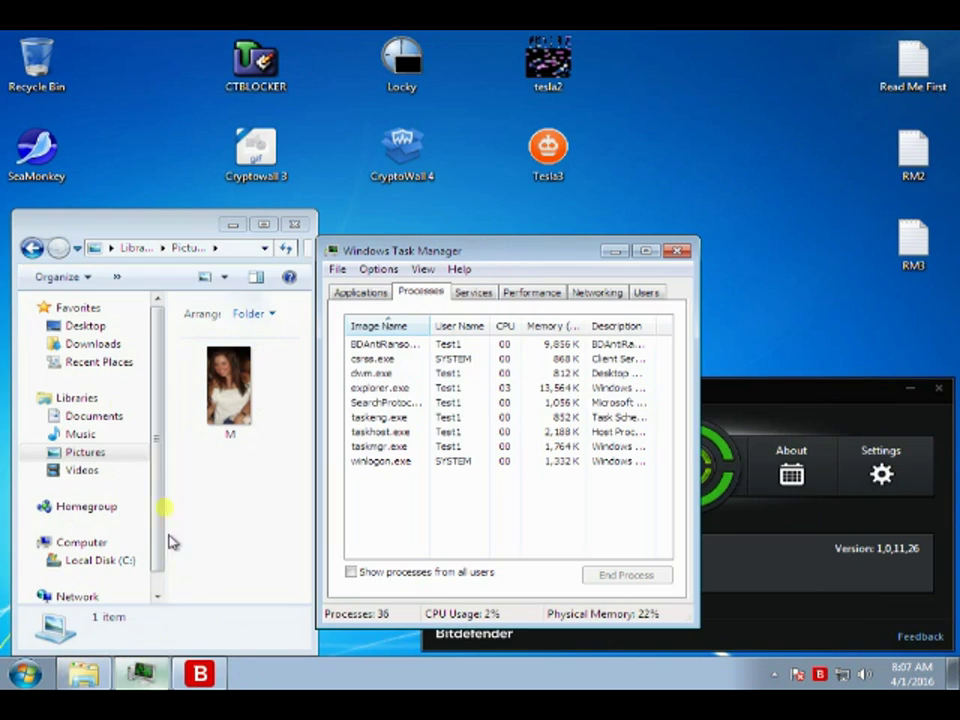
click(90, 416)
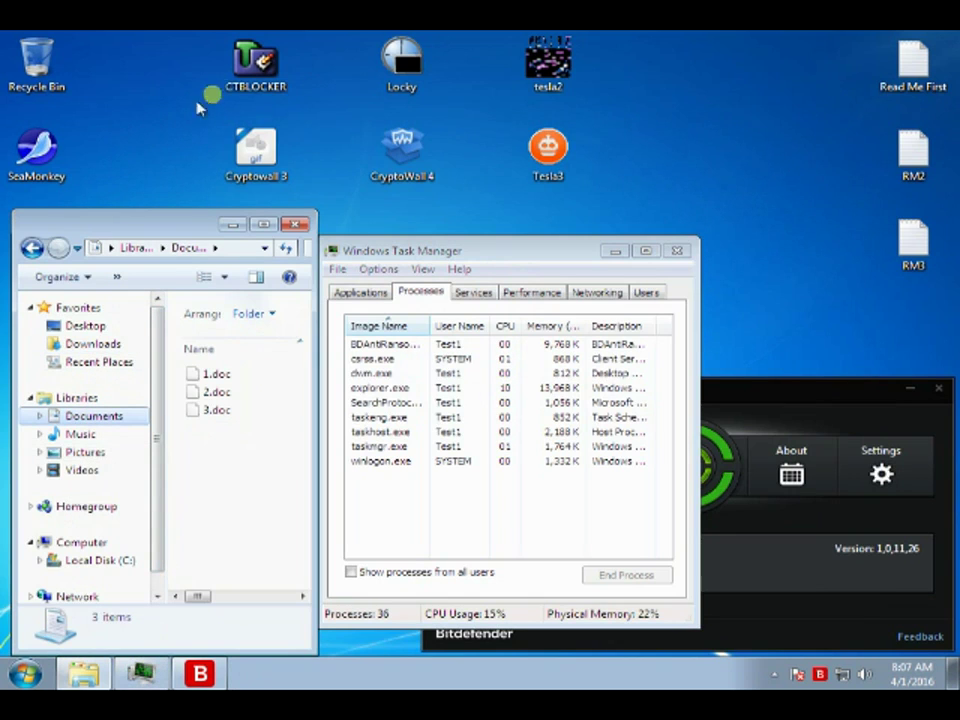
Run the CTBLOCKER sample while watching the processes and documents, and read and close the RM3 note
click(243, 72)
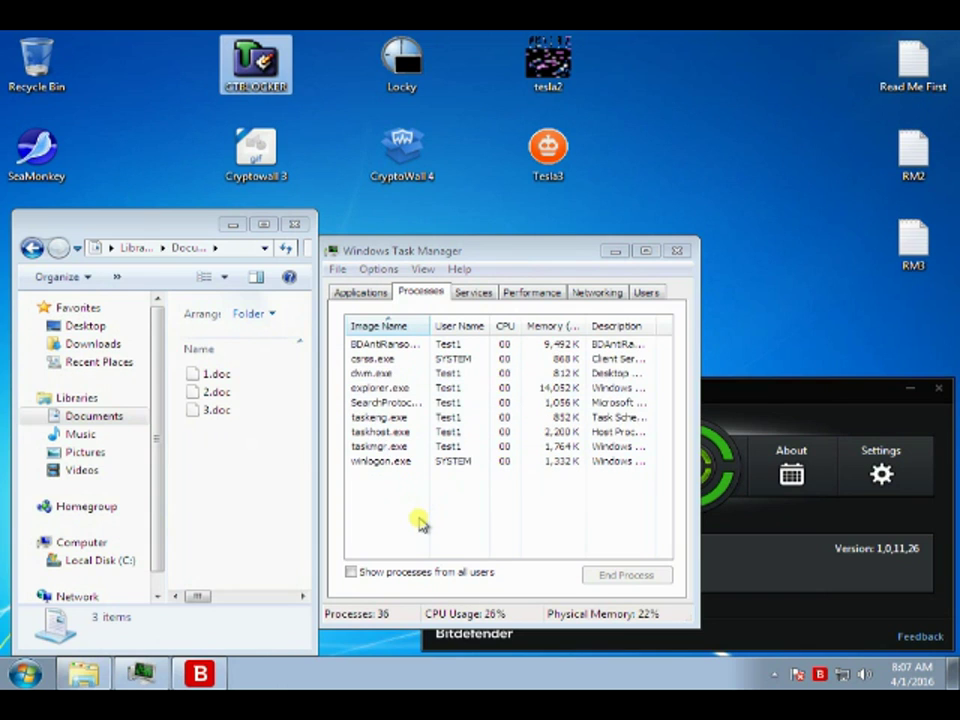
double_click(904, 259)
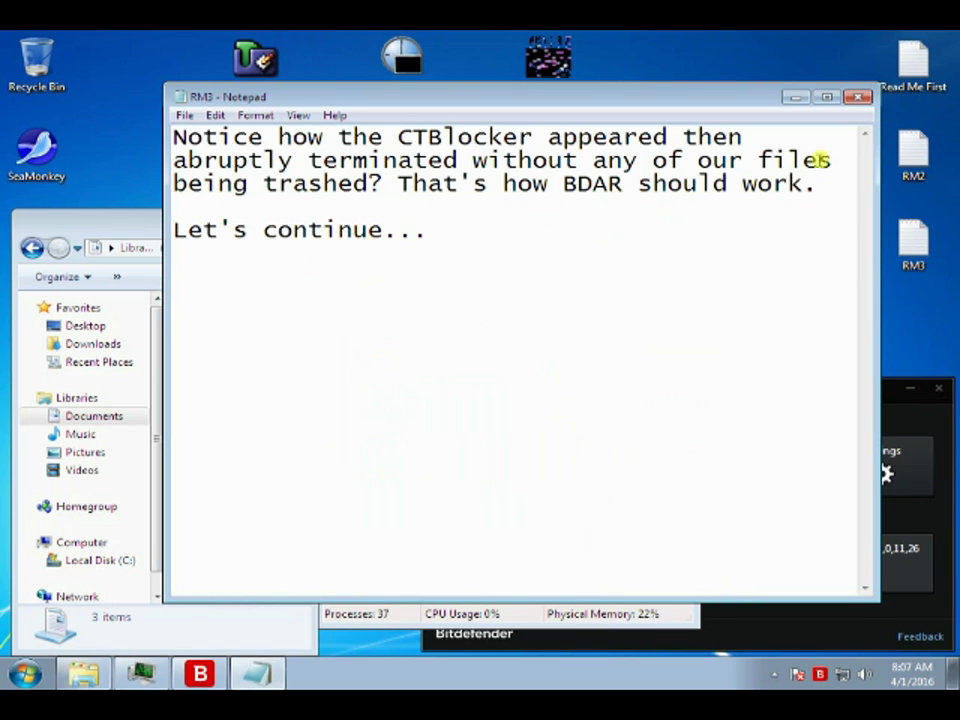
click(858, 96)
Run the Cryptowall 3, Locky and CryptoWall 4 samples one after another against Bitdefender Anti-Ransomware
double_click(256, 150)
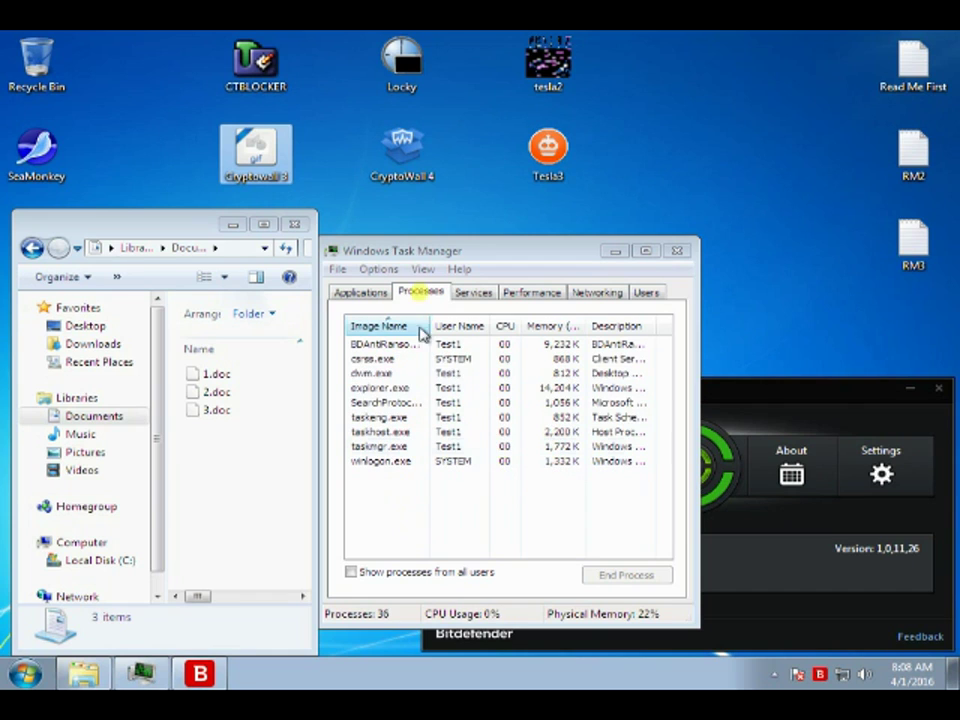
double_click(405, 74)
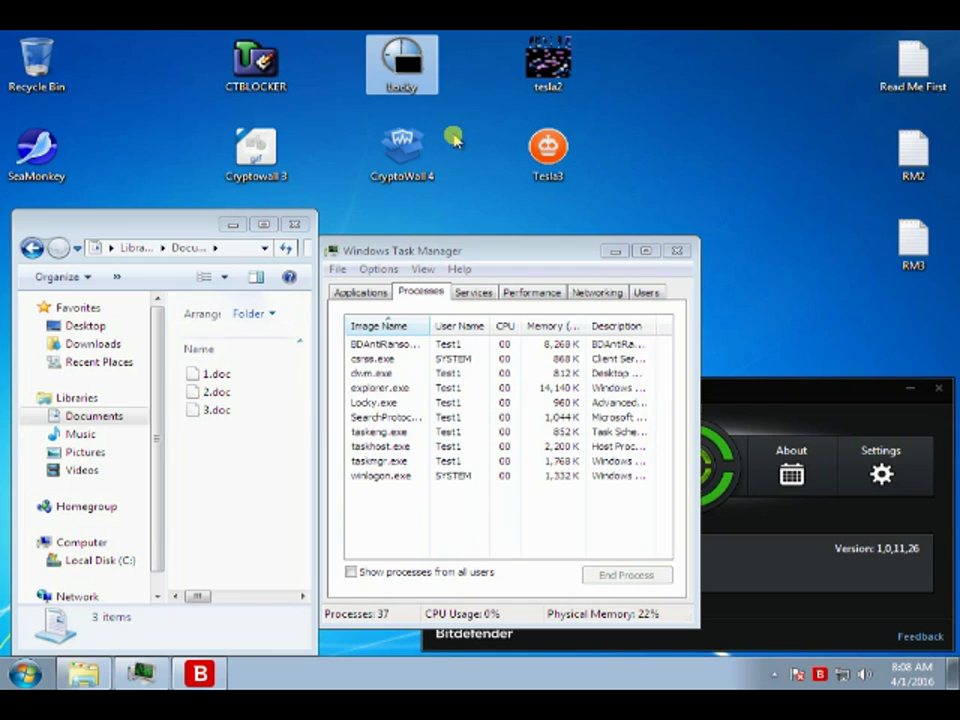
click(428, 154)
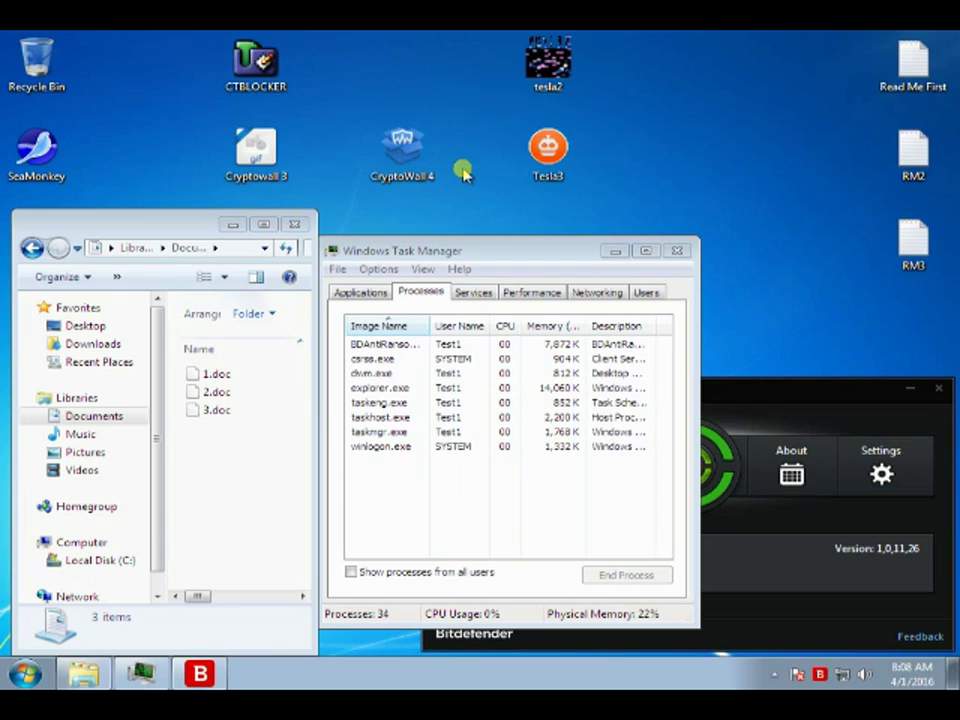
Run the tesla2 and Tesla3 samples while watching the Documents library and the process list
click(548, 66)
double_click(548, 66)
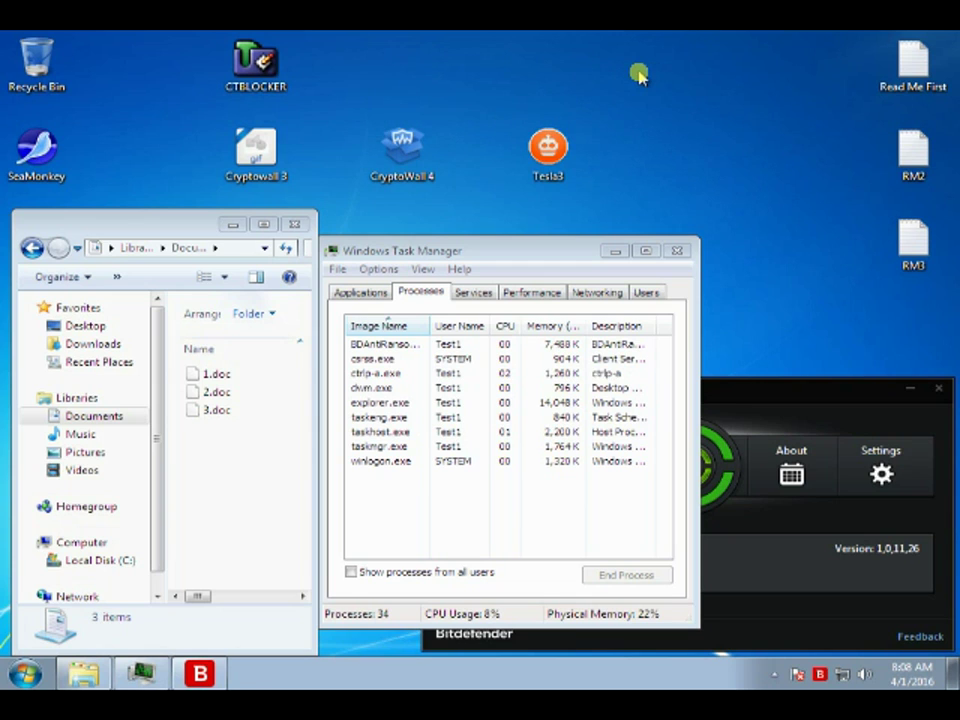
double_click(553, 147)
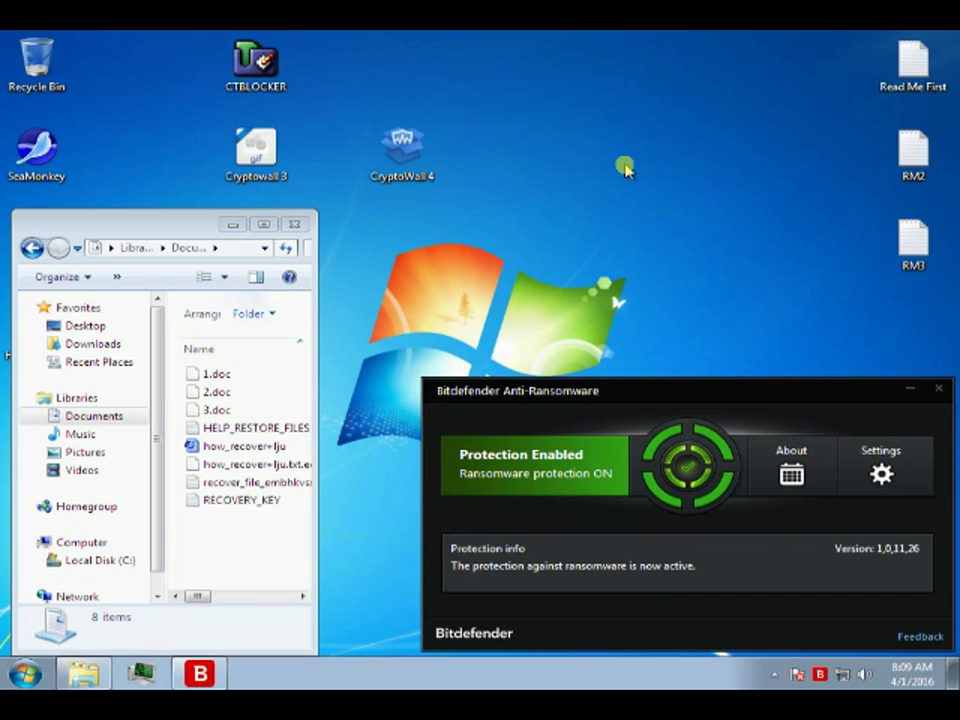
Widen the library window and examine the Documents and Pictures files for signs of encryption
click(316, 297)
drag(316, 297, 375, 292)
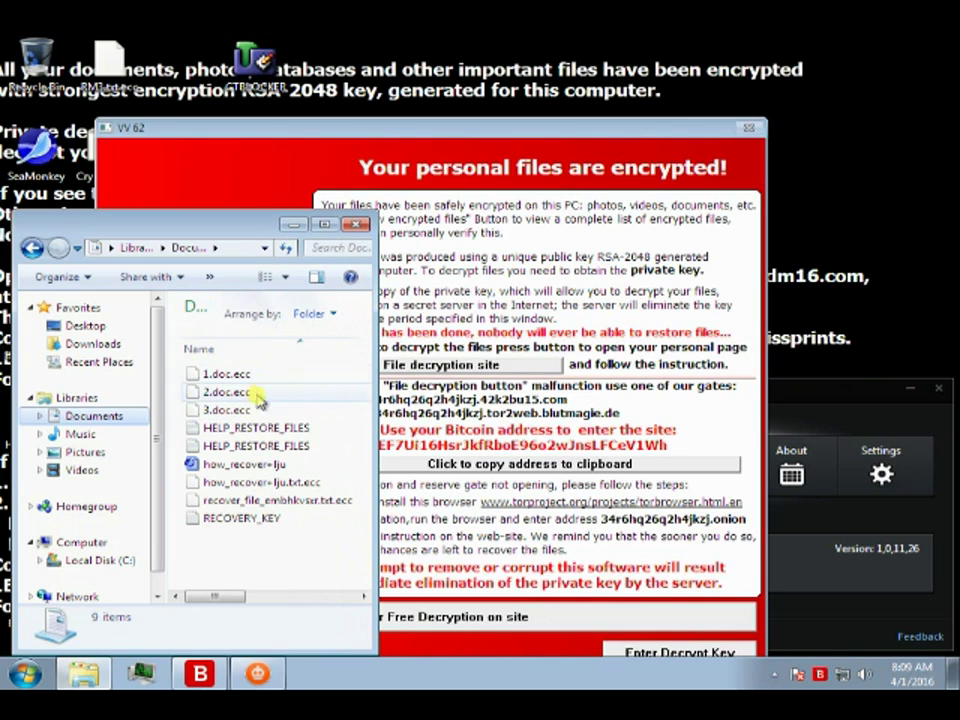
click(86, 453)
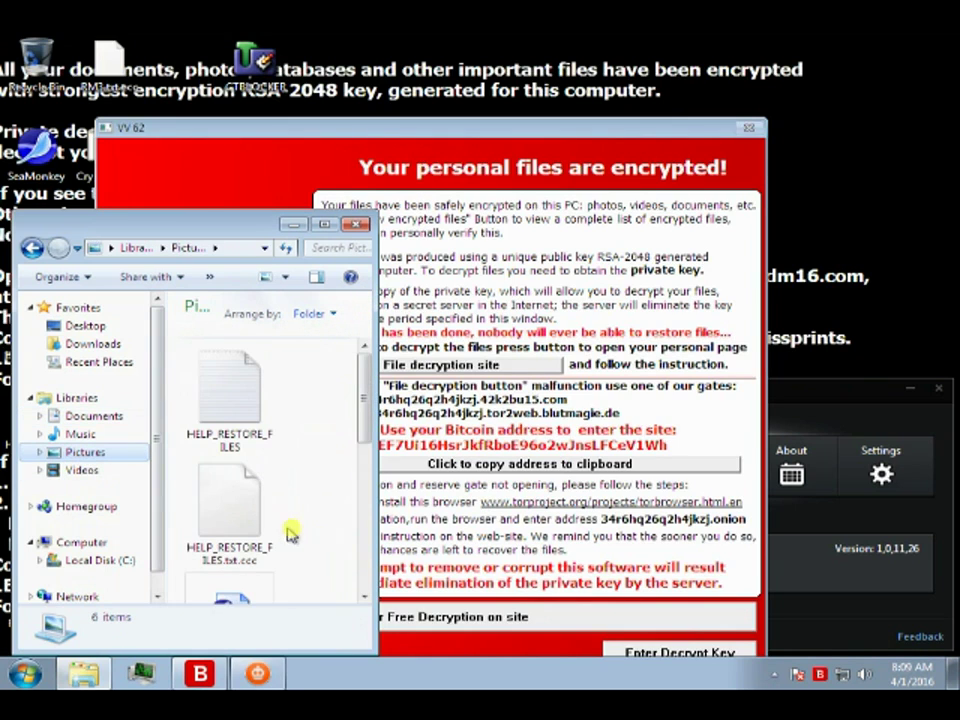
click(362, 563)
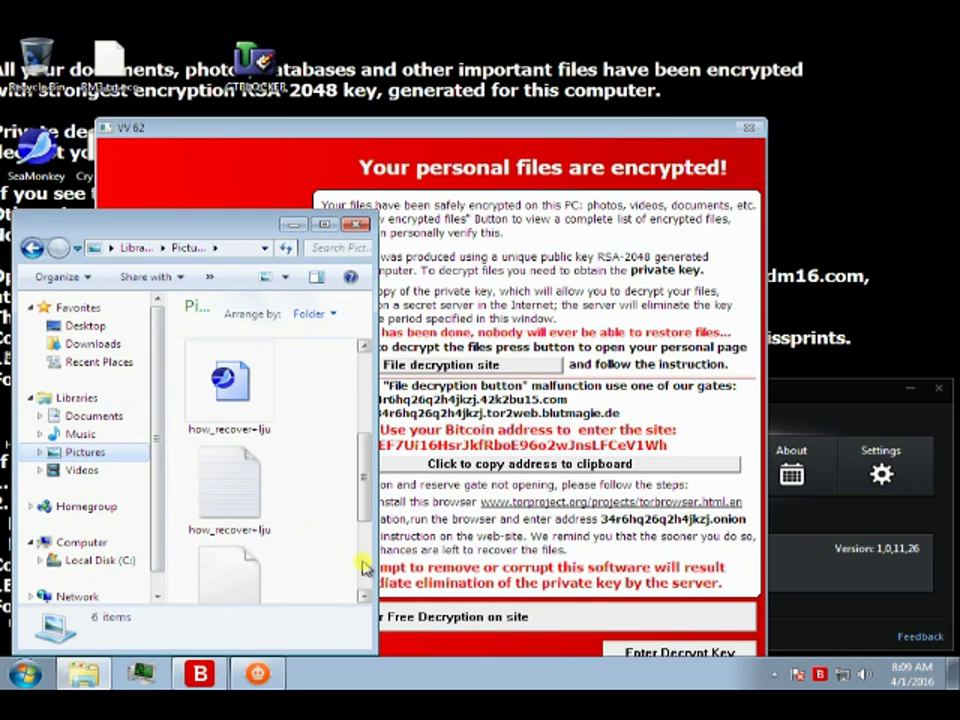
click(362, 563)
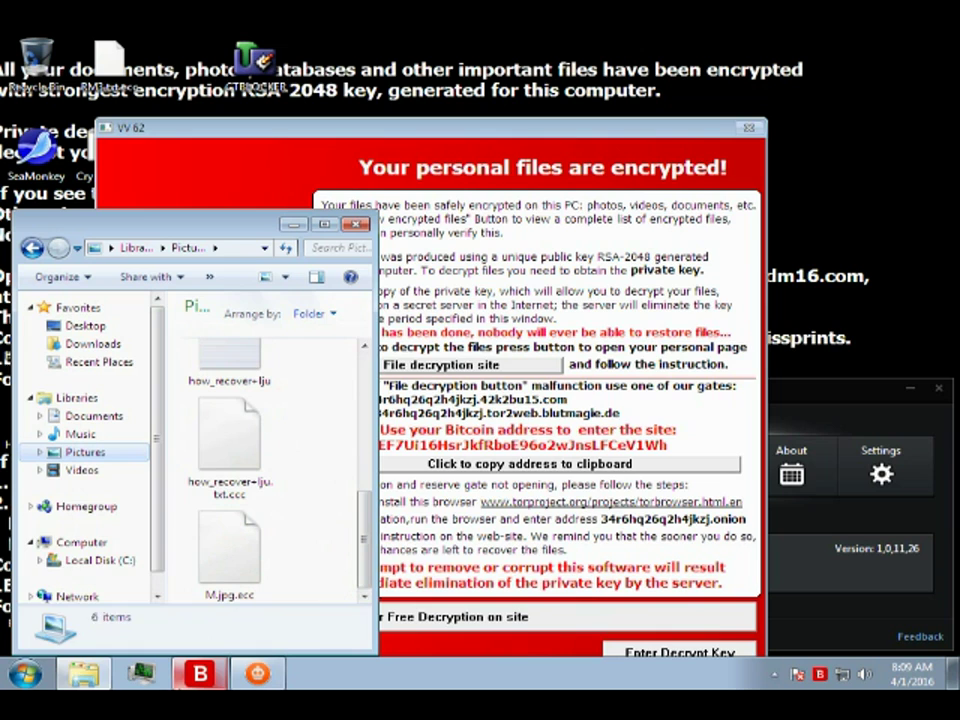
mouse_move(200, 673)
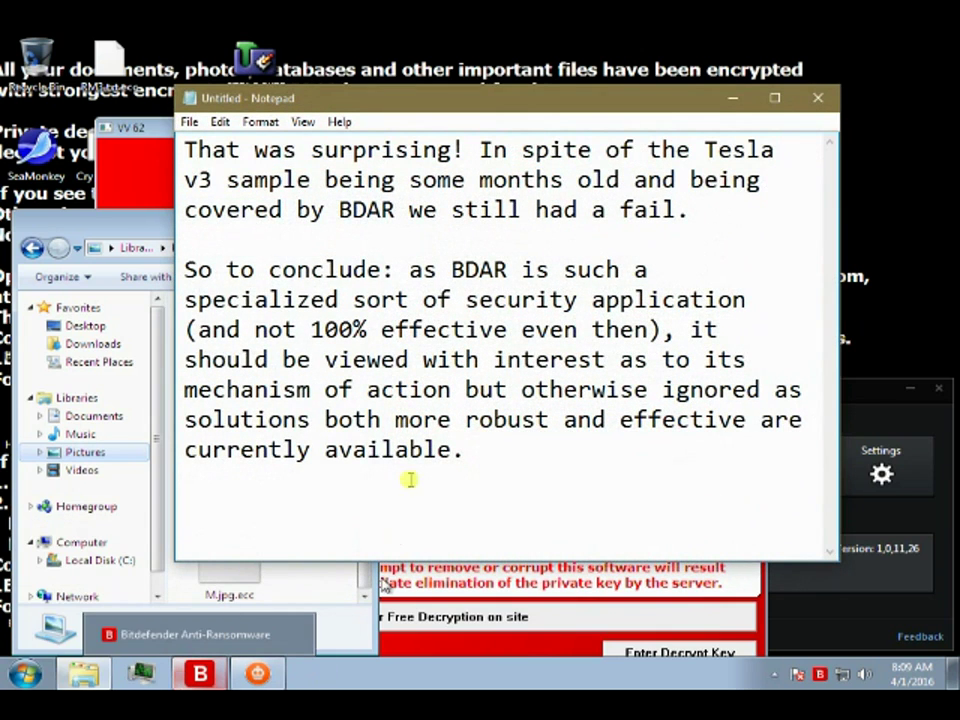